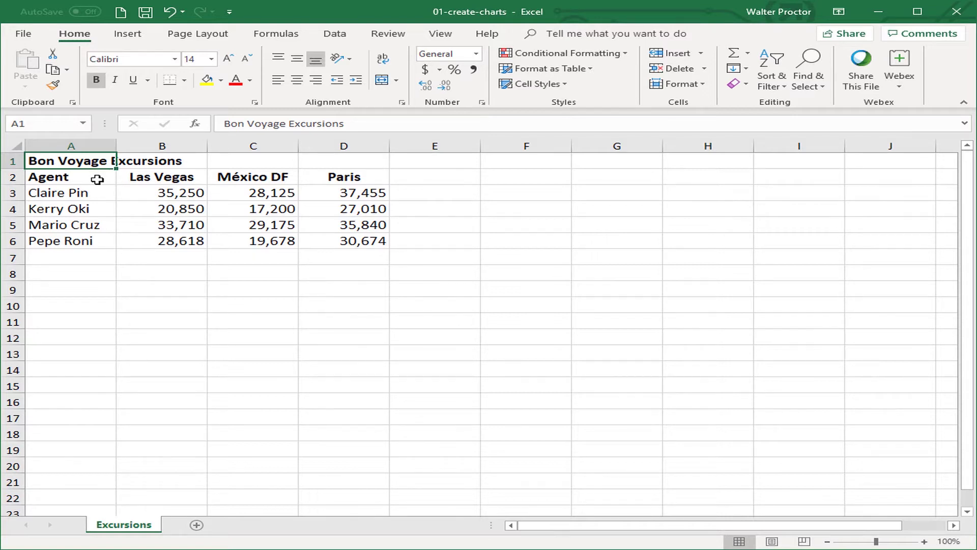
Select the excursion data with its headings, range A2:D6, leaving out the title row
click(94, 178)
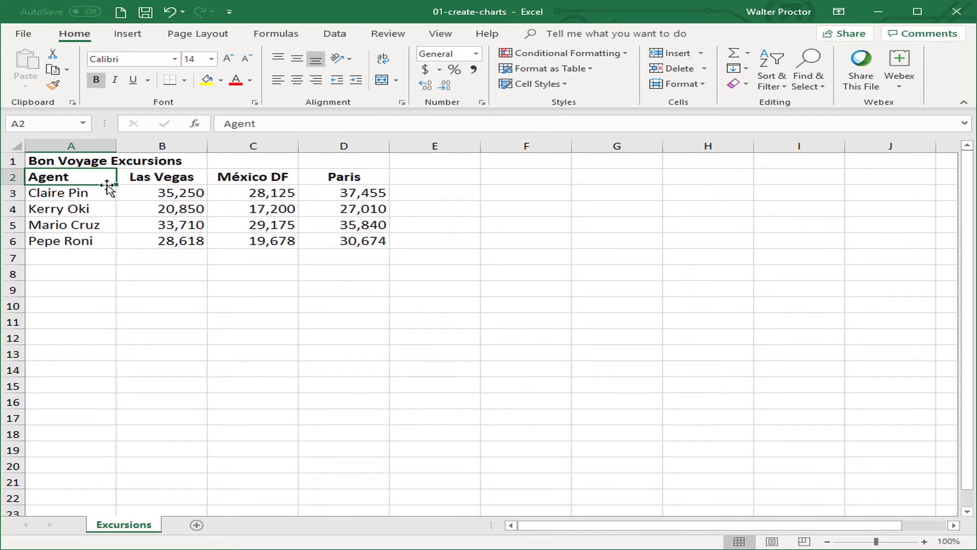
mouse_move(97, 178)
mouse_down()
mouse_move(325, 238)
mouse_move(87, 176)
mouse_up()
shift+click(356, 240)
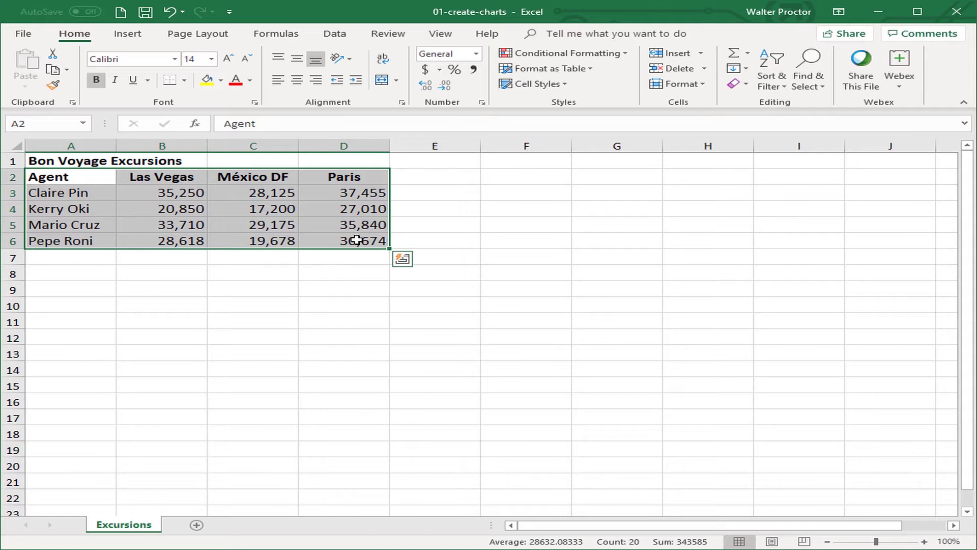
Preview the recommended column and bar charts for the selected data, check the full list of chart types, and leave without inserting one
click(139, 36)
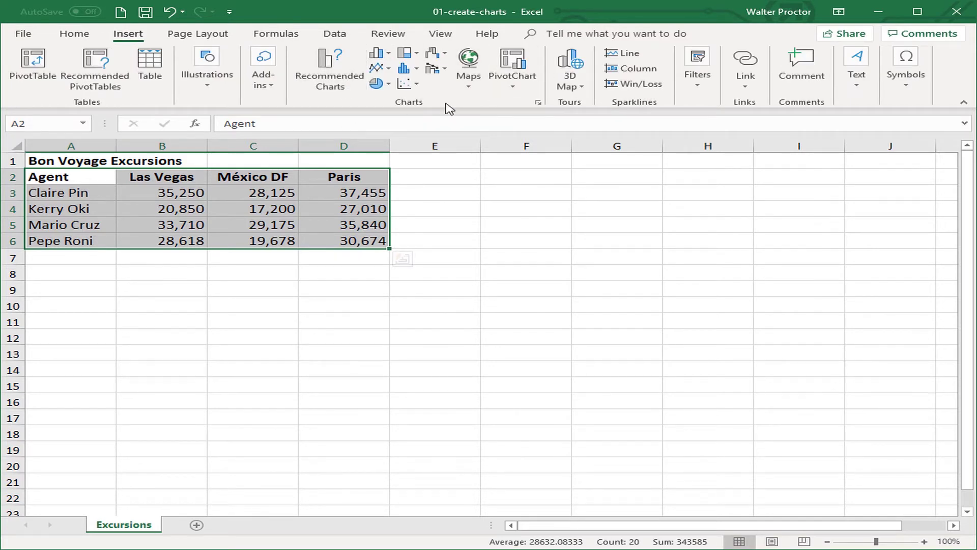
click(340, 84)
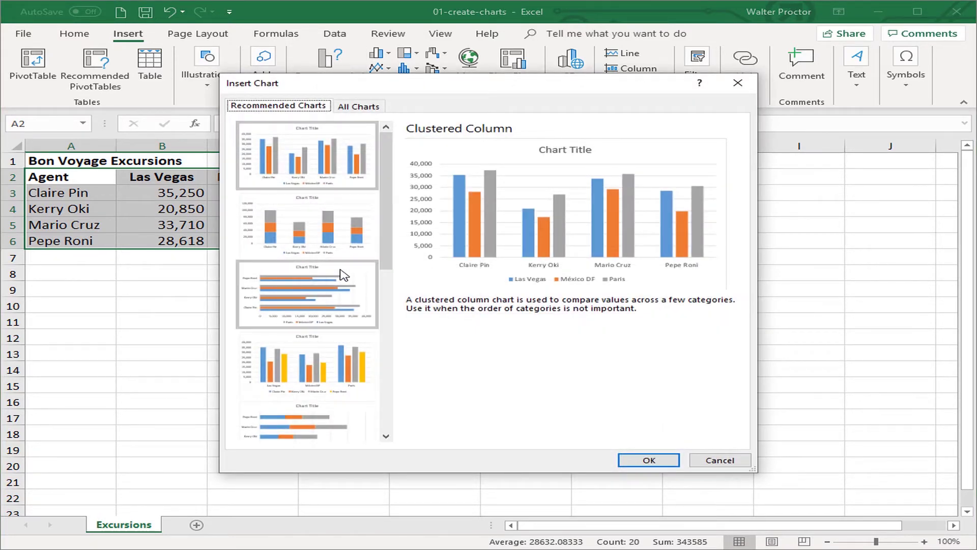
click(338, 220)
click(330, 313)
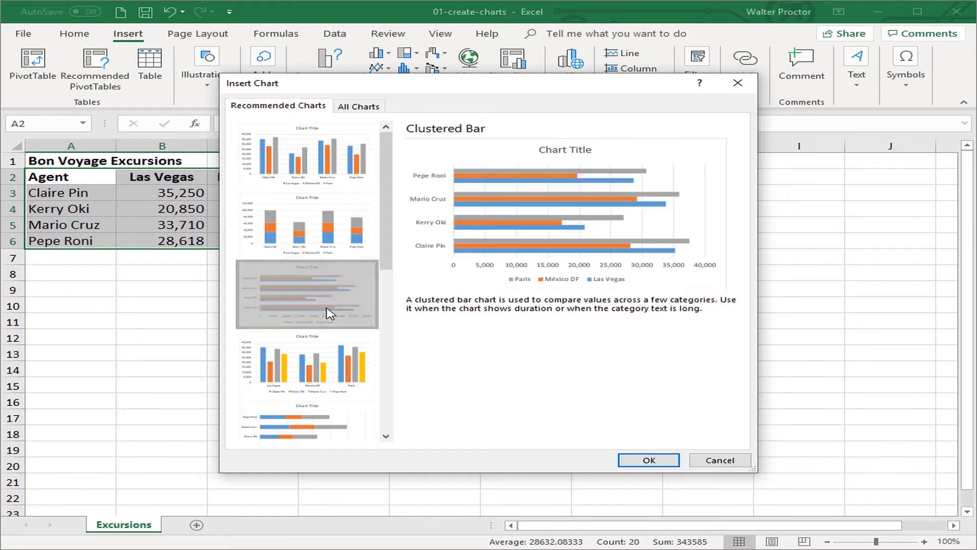
click(342, 366)
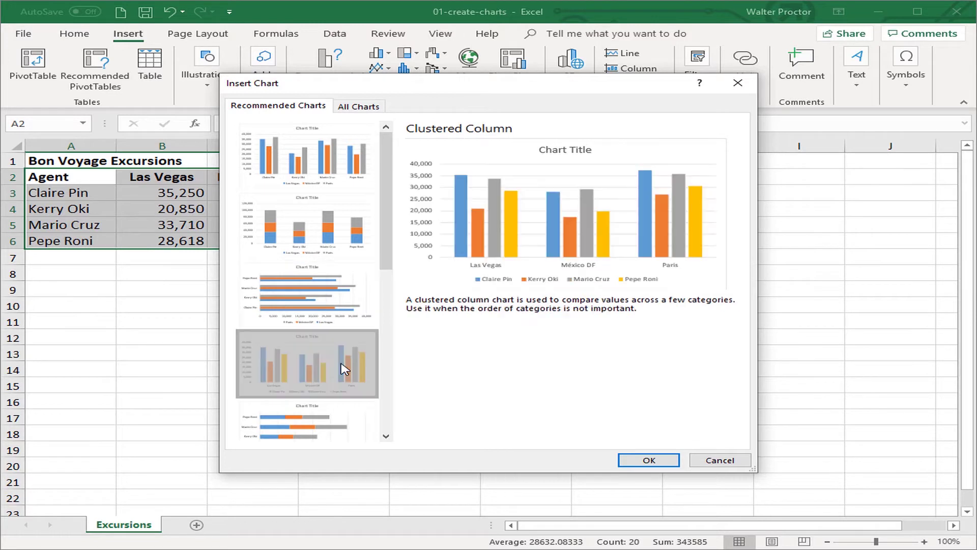
click(328, 425)
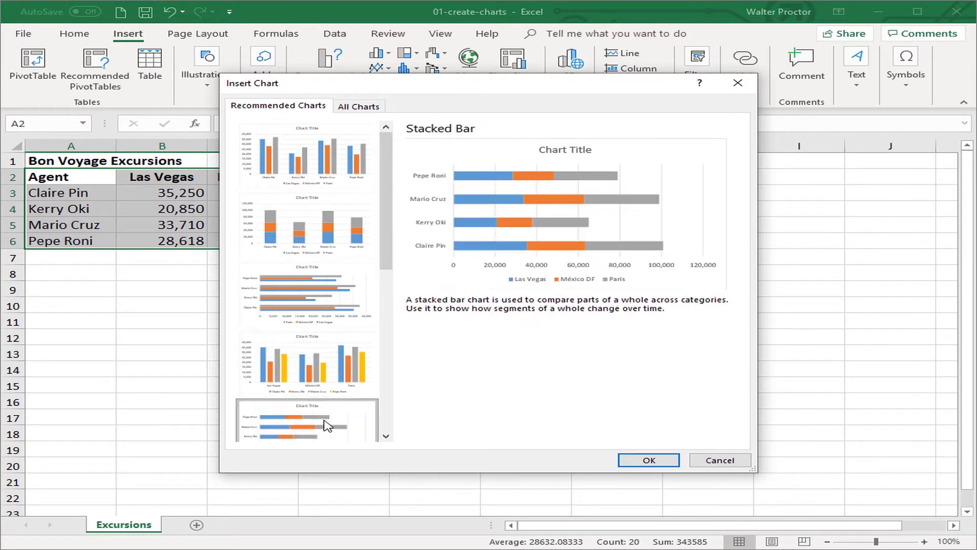
click(301, 225)
click(305, 155)
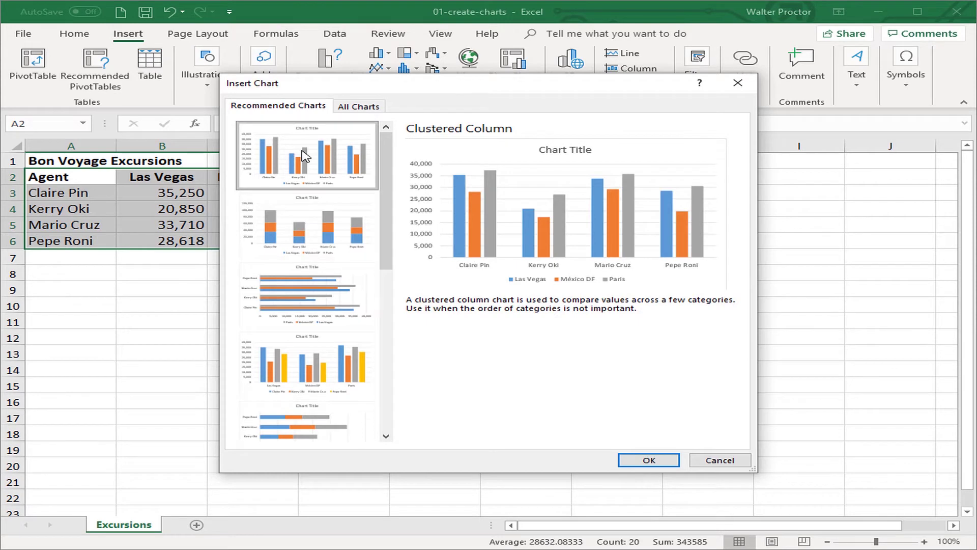
click(345, 107)
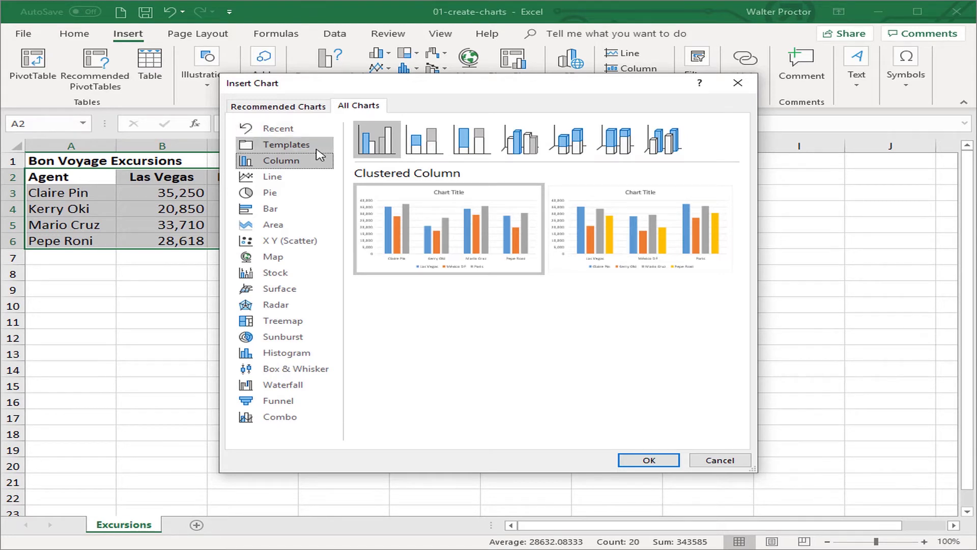
click(719, 460)
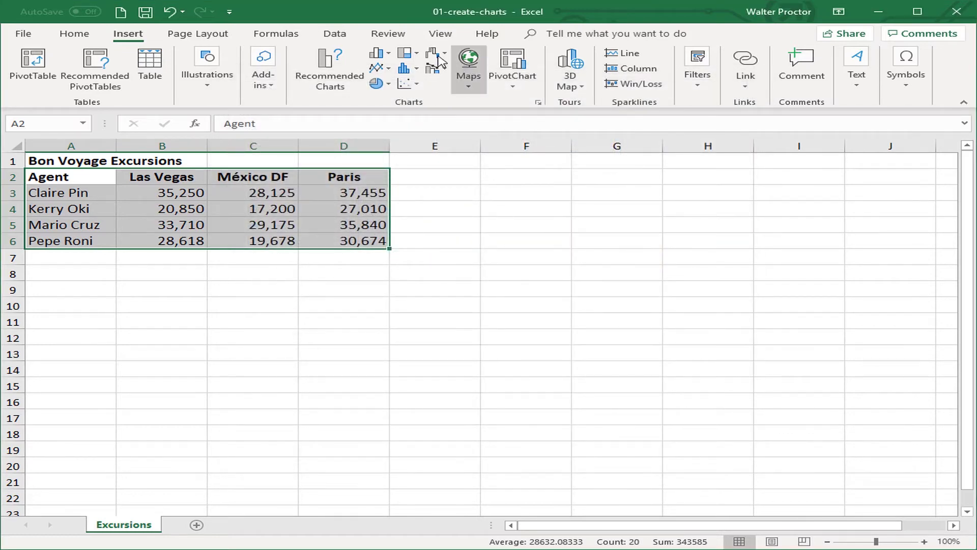
Insert a 2-D clustered column chart from the selected data and undo the insertion
click(387, 58)
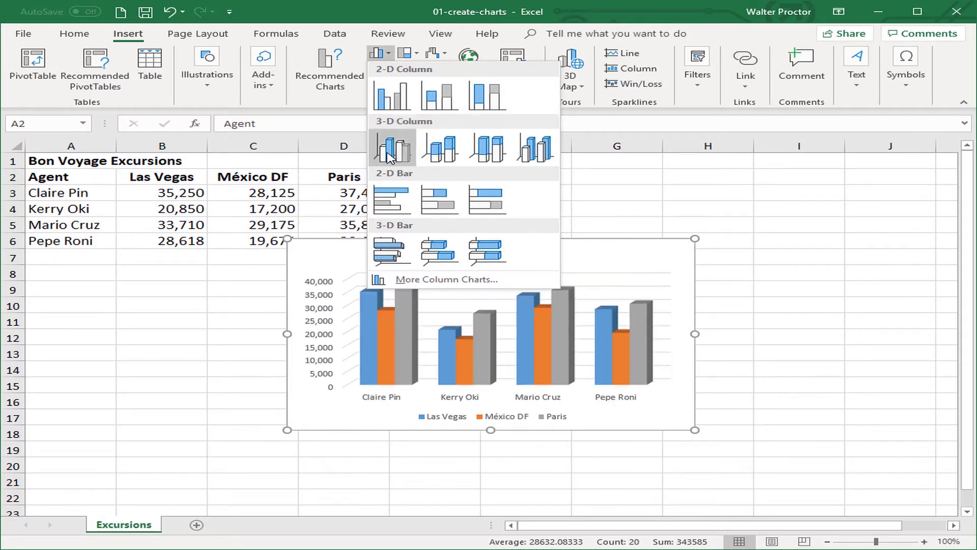
click(402, 97)
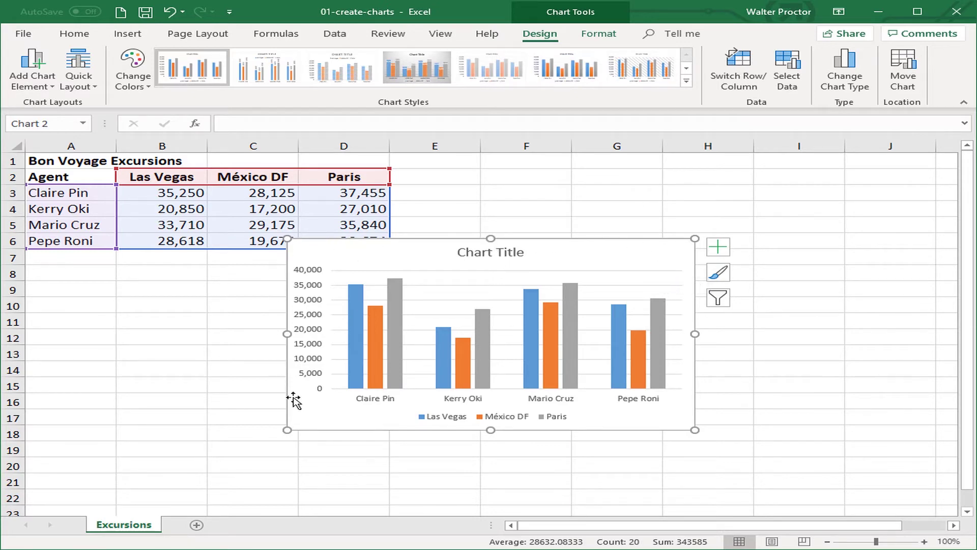
key(ctrl+z)
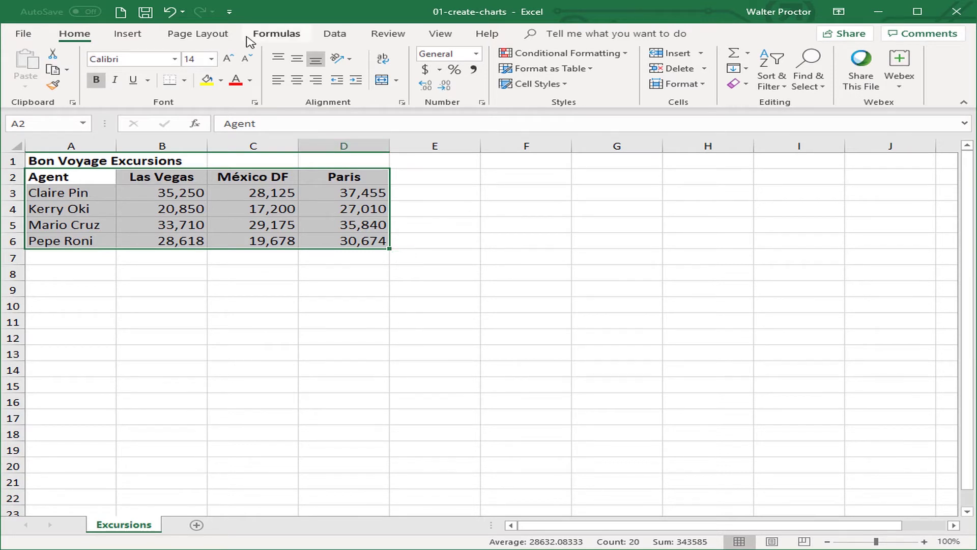
Examine the available column and bar, line and area, and pie and doughnut chart subtypes for the selected data
click(113, 36)
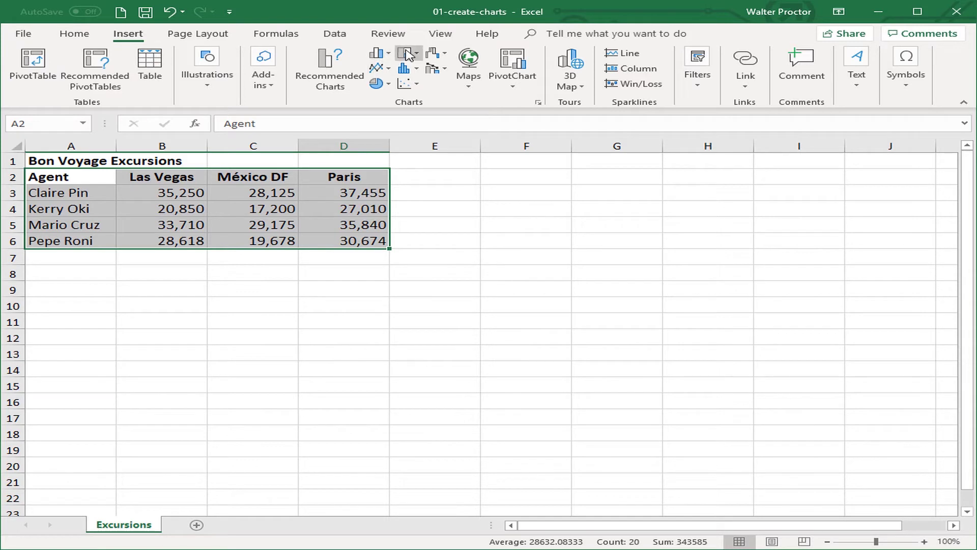
click(382, 55)
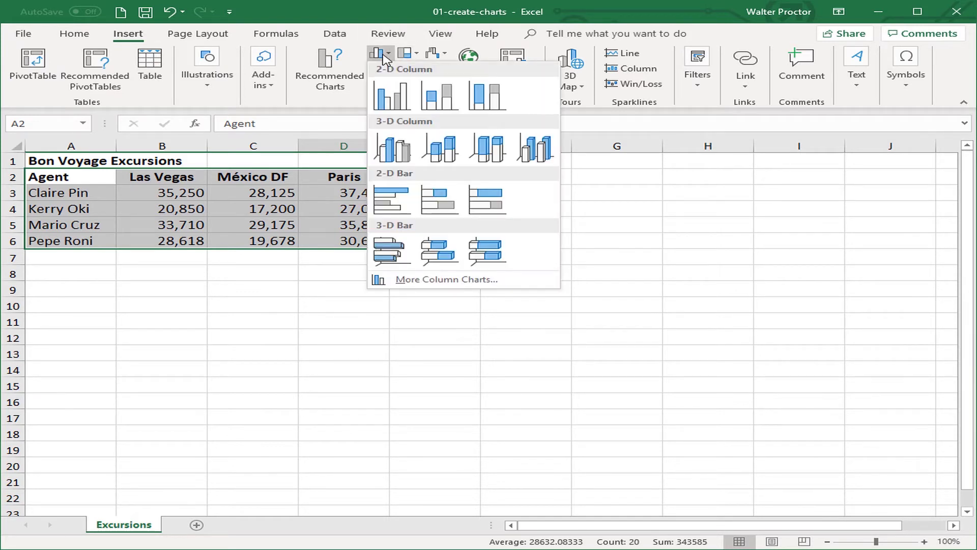
click(383, 55)
click(381, 70)
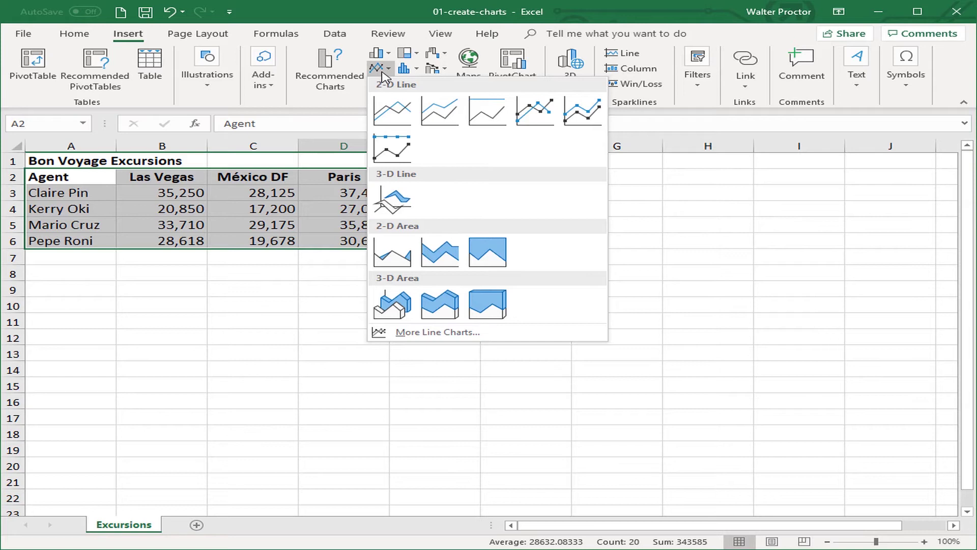
click(382, 72)
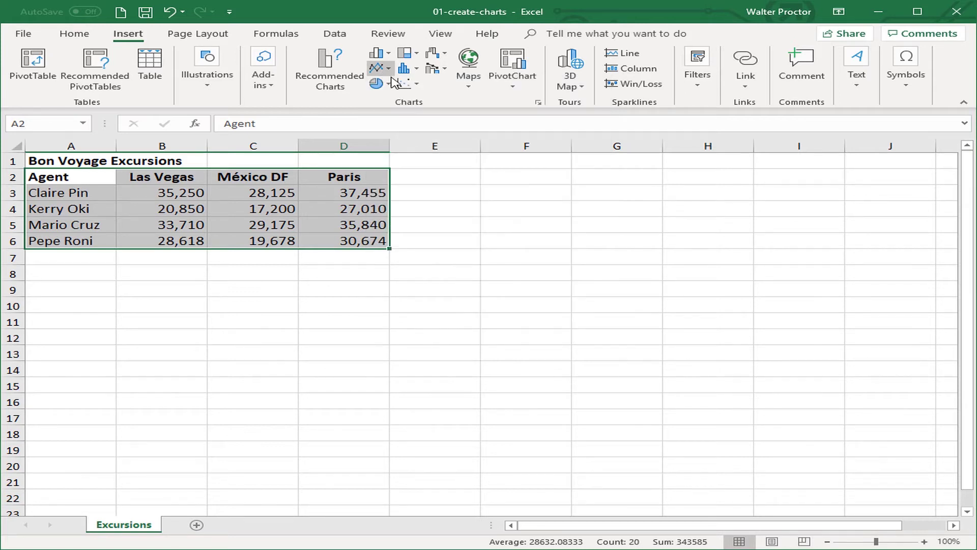
click(387, 85)
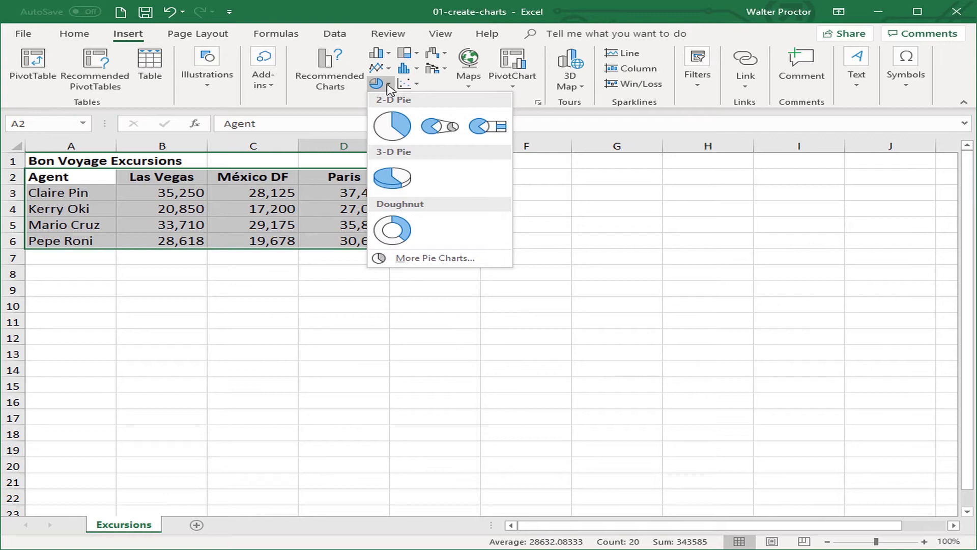
click(388, 84)
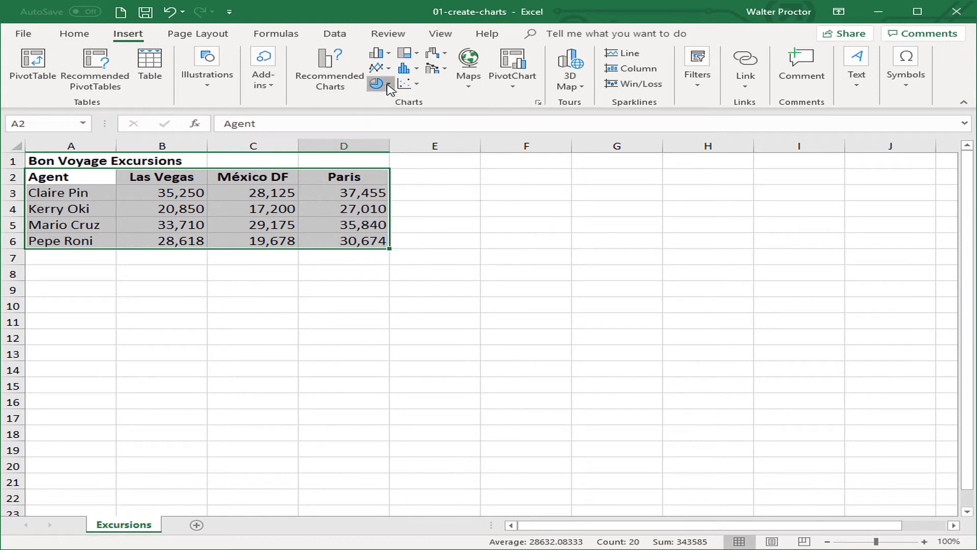
Examine the hierarchy, statistical, scatter and bubble, and waterfall, funnel, stock, surface and radar chart subtypes
click(405, 55)
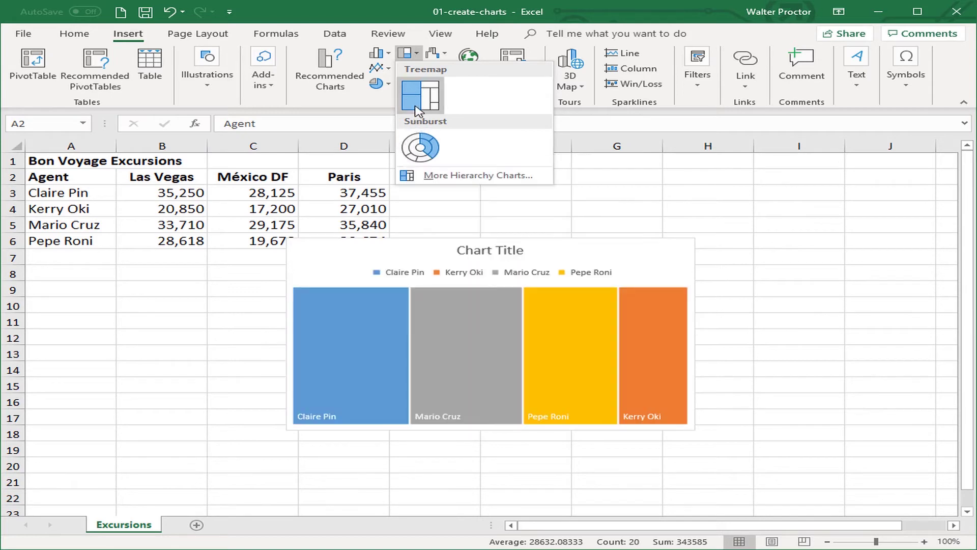
click(418, 57)
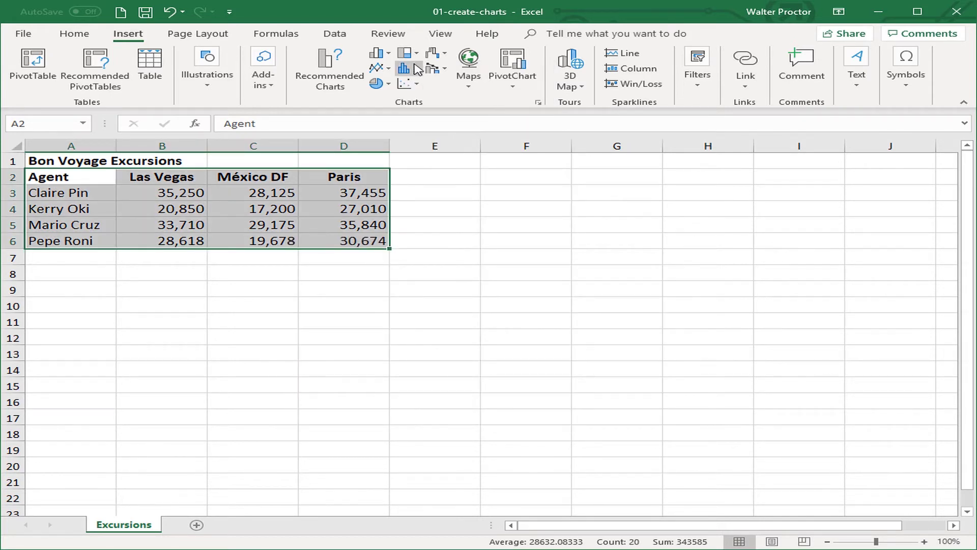
click(417, 68)
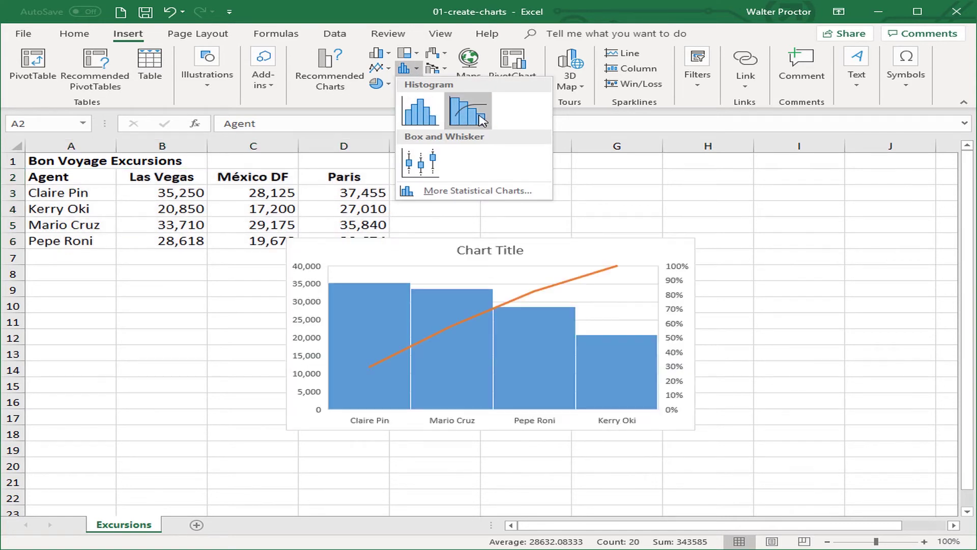
click(407, 69)
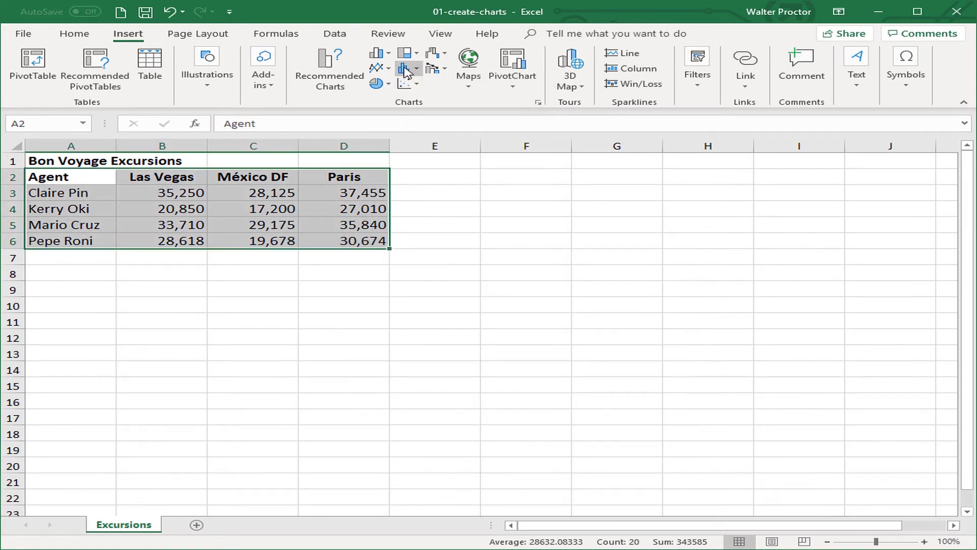
click(407, 84)
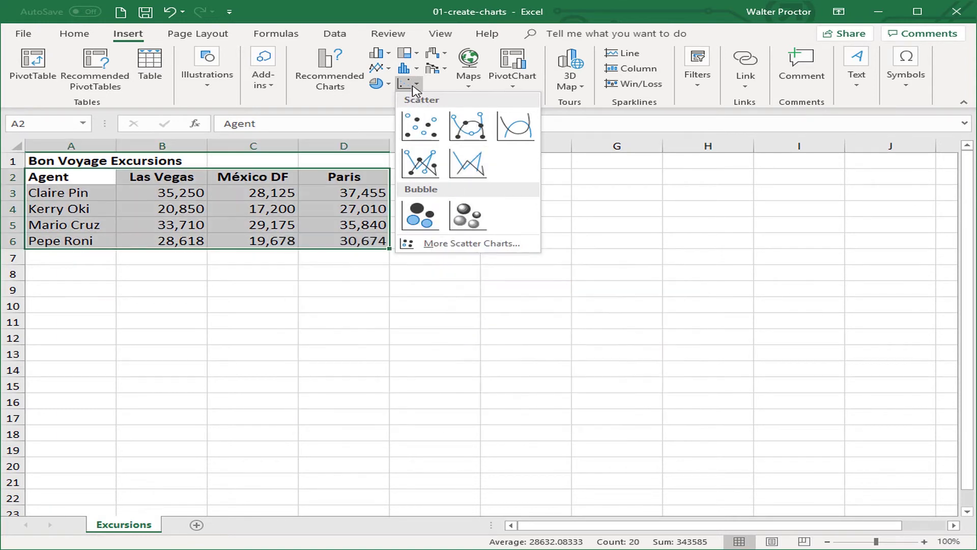
click(410, 83)
click(437, 53)
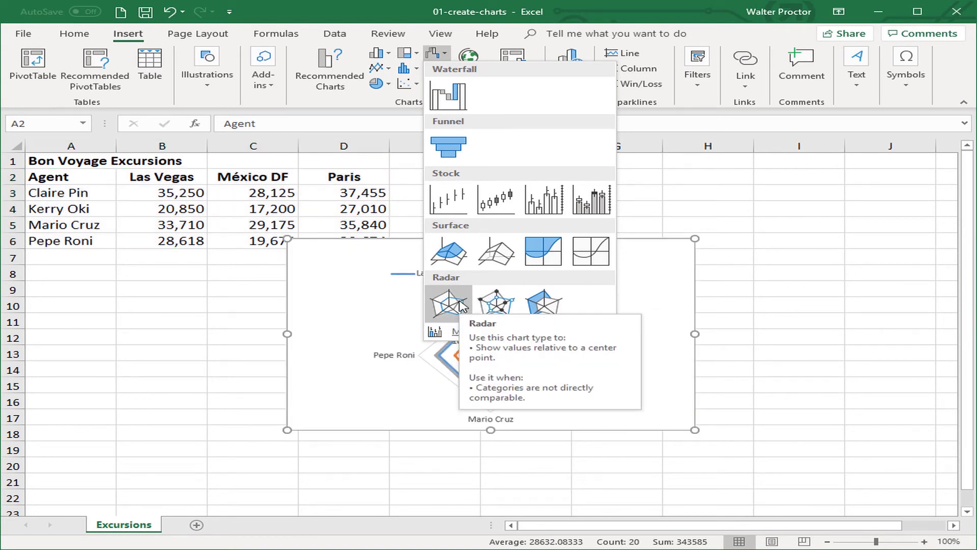
click(437, 55)
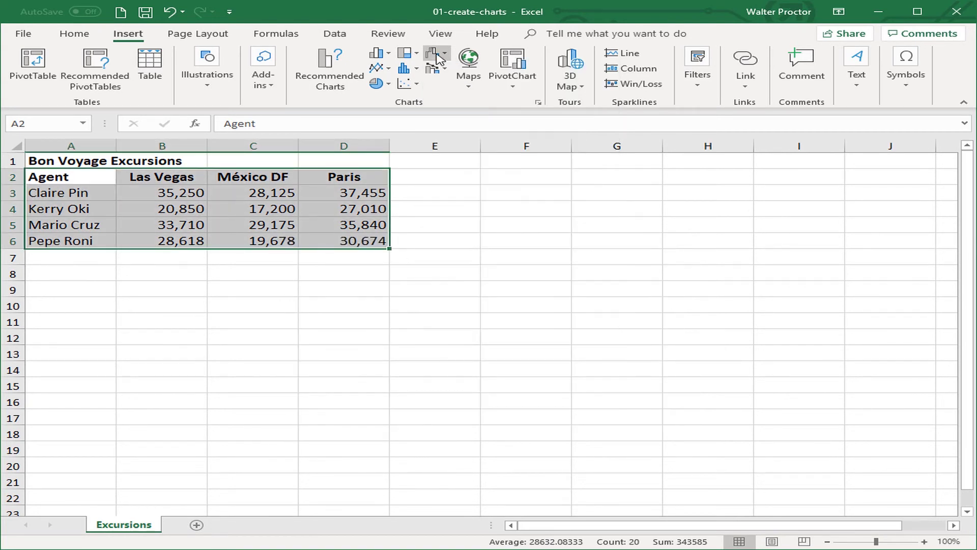
Insert the recommended Clustered Column chart for the data in A2:D6, with the agents as categories
click(336, 77)
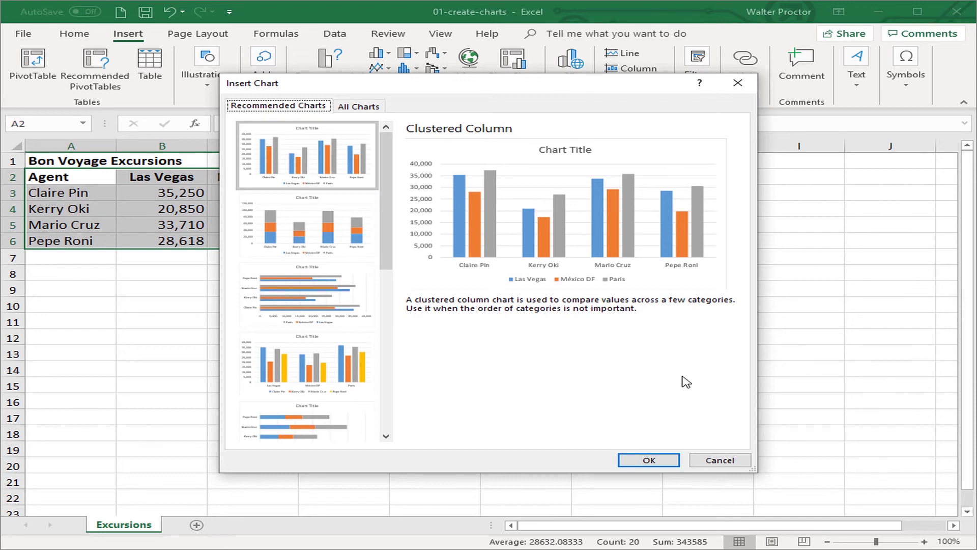
click(667, 461)
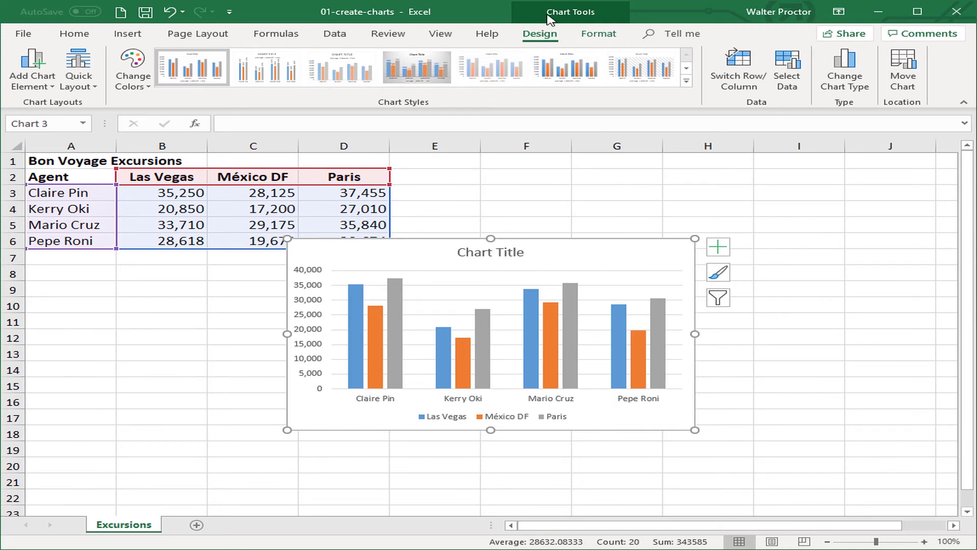
Examine the chart's formatting and design tools, and deselect and reselect the chart to see when those tools are available
click(596, 38)
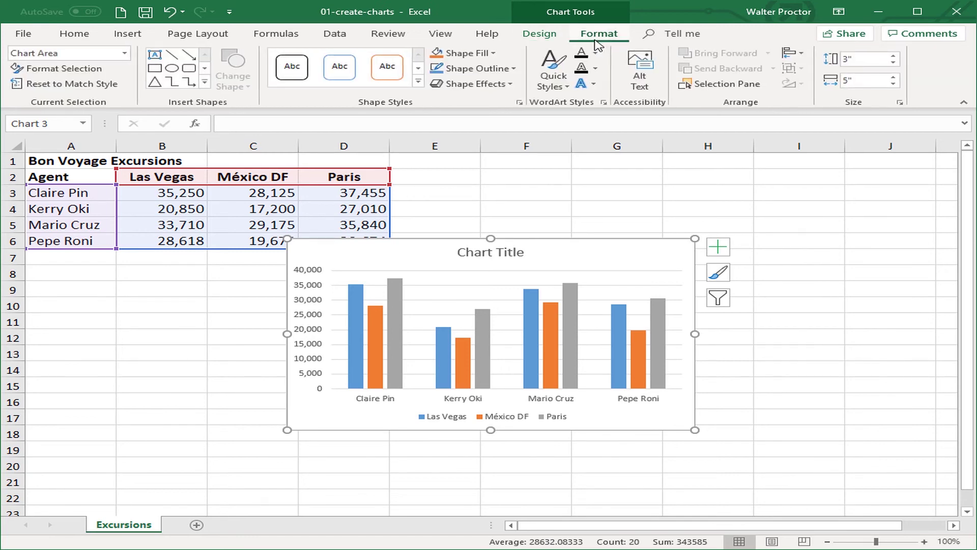
click(539, 35)
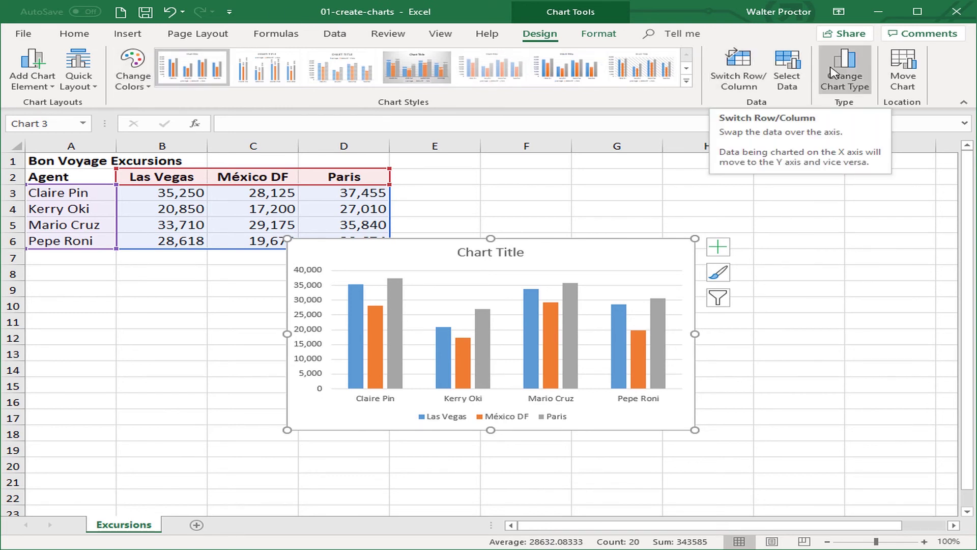
click(605, 36)
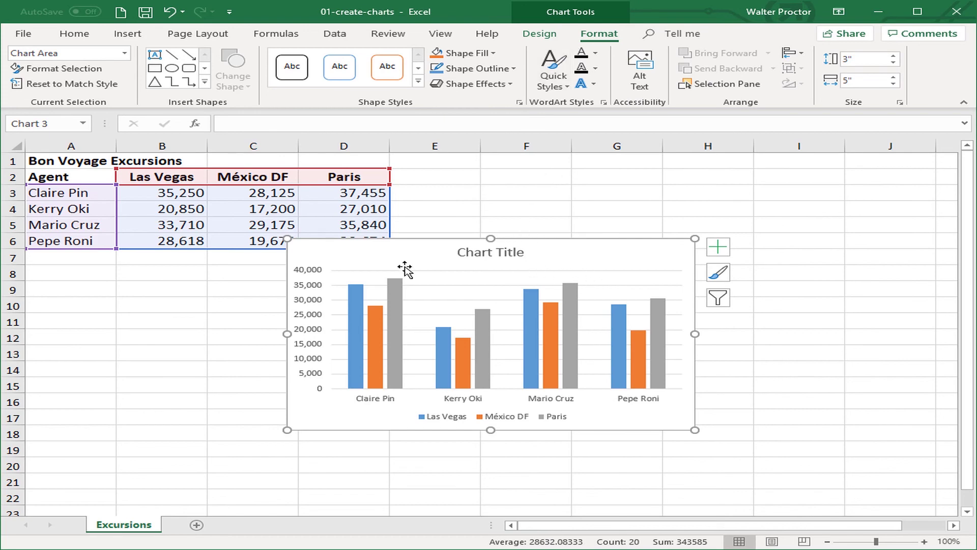
click(571, 188)
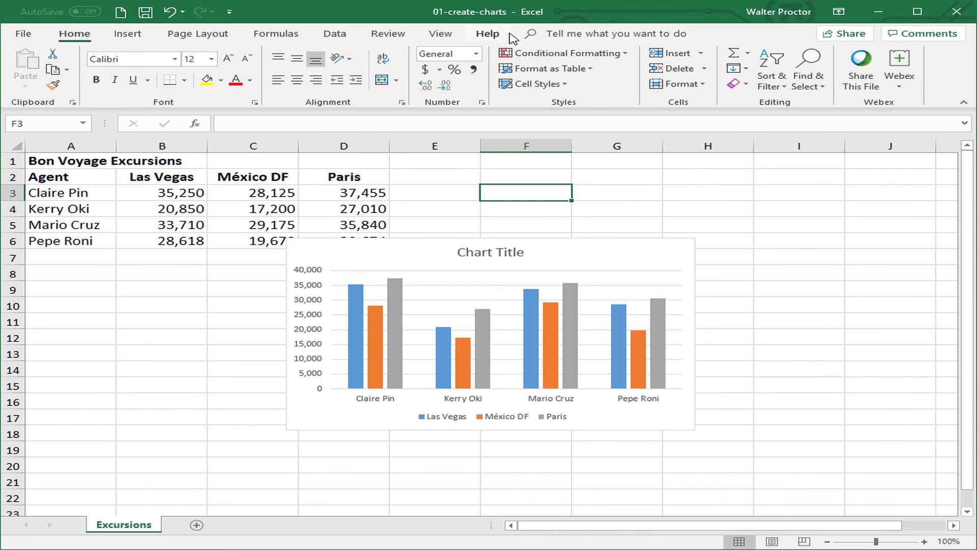
click(640, 258)
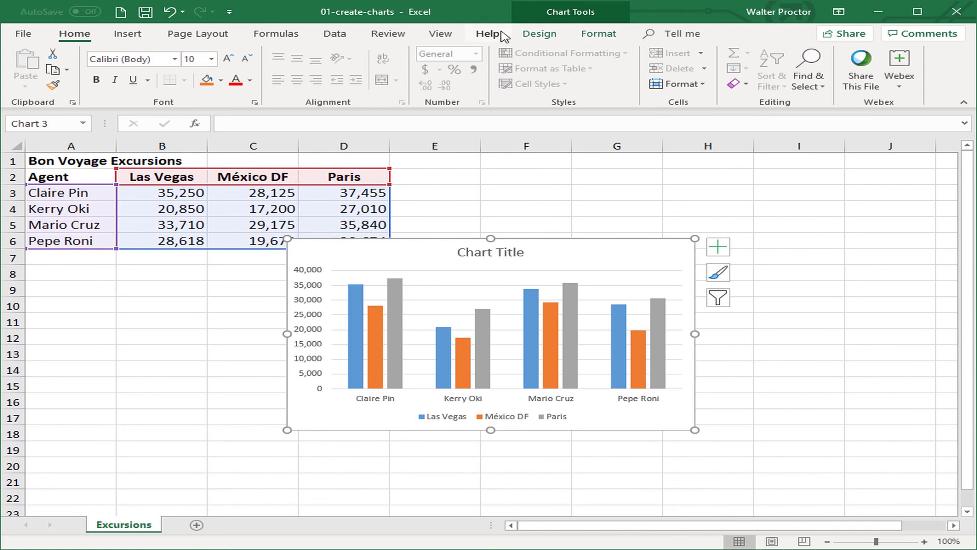